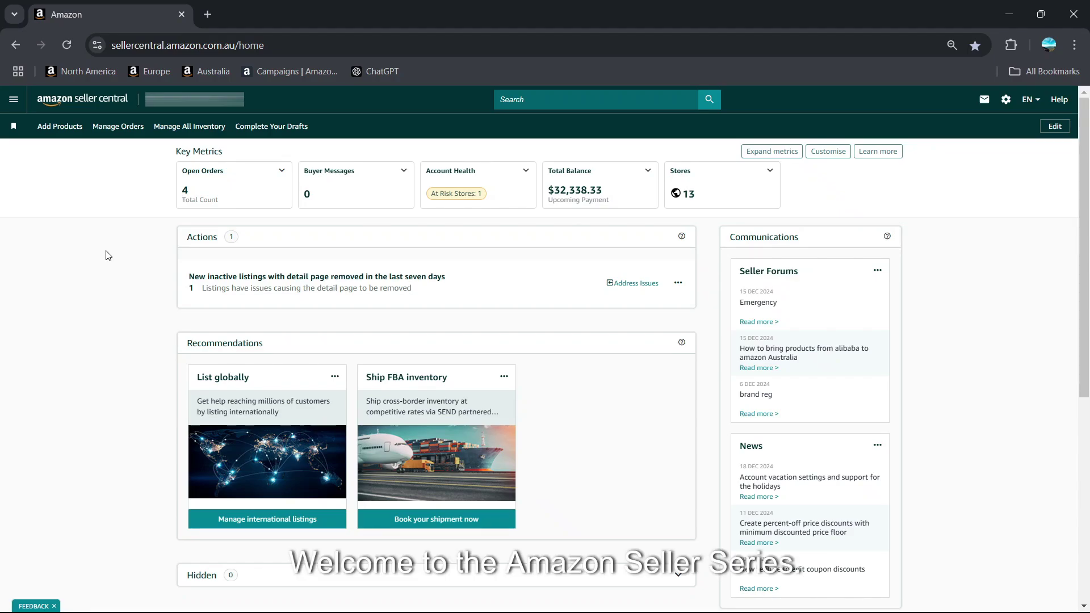
- Go to Shipping Settings from the gear menu to view the shipping templates
right_click(106, 256)
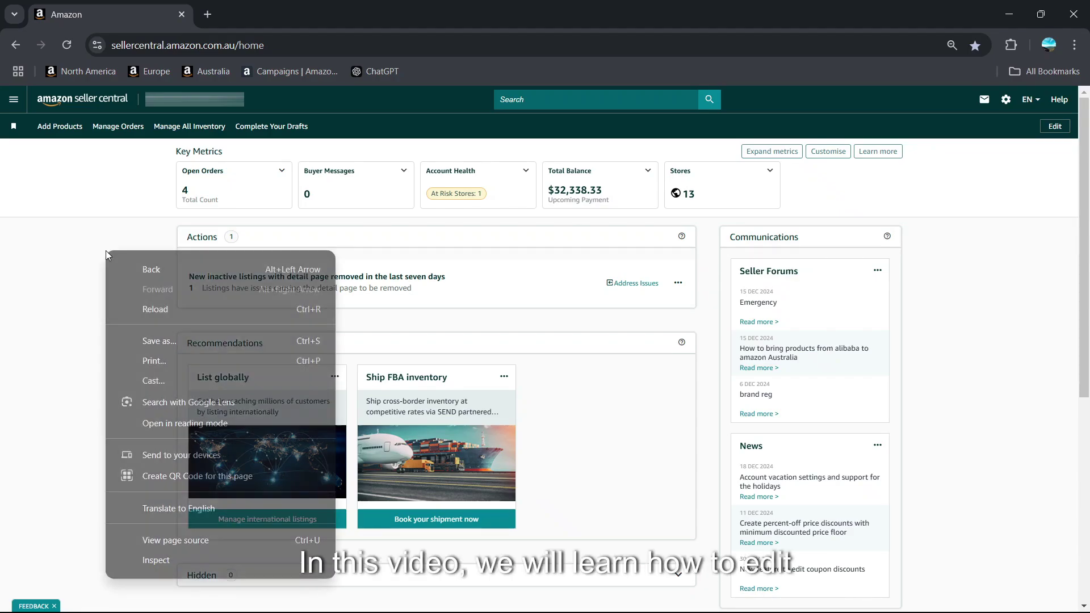
key("Escape")
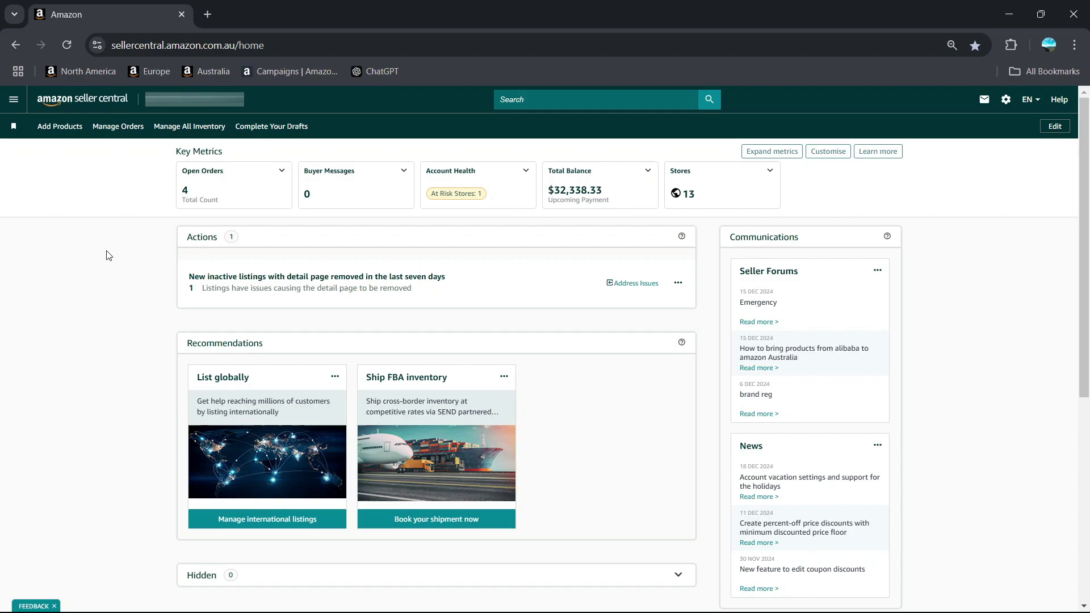
left_click(1005, 98)
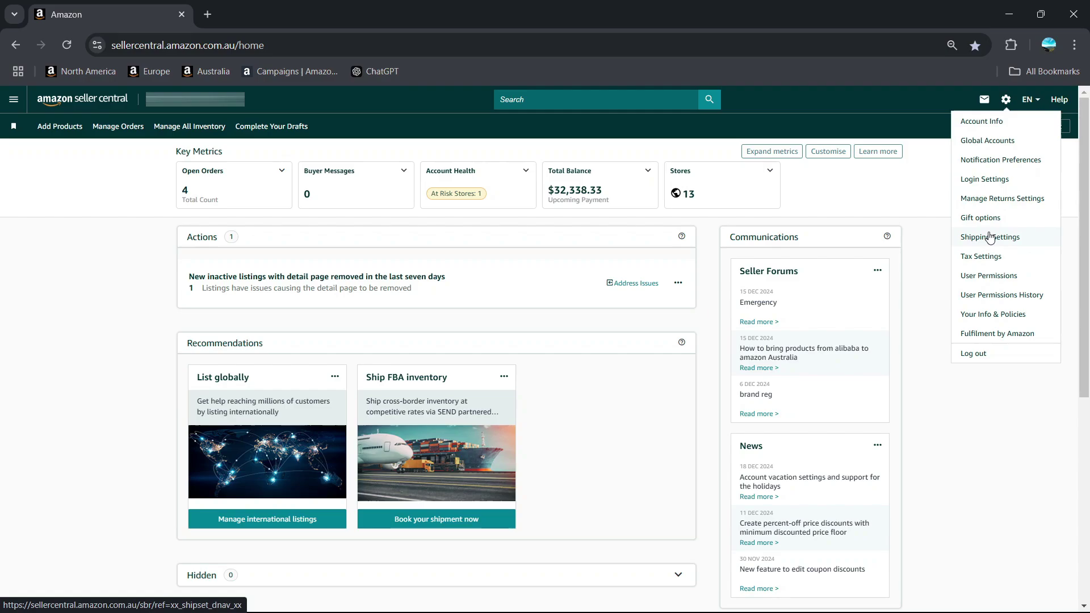
left_click(990, 238)
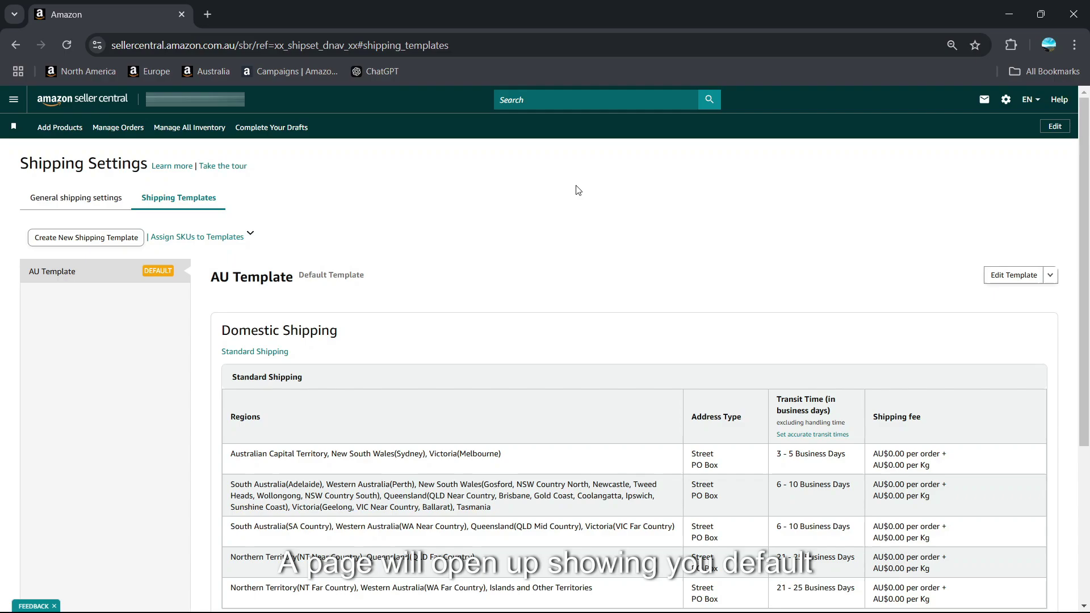
scroll(574, 201, "down", 2)
scroll(576, 203, "up", 2)
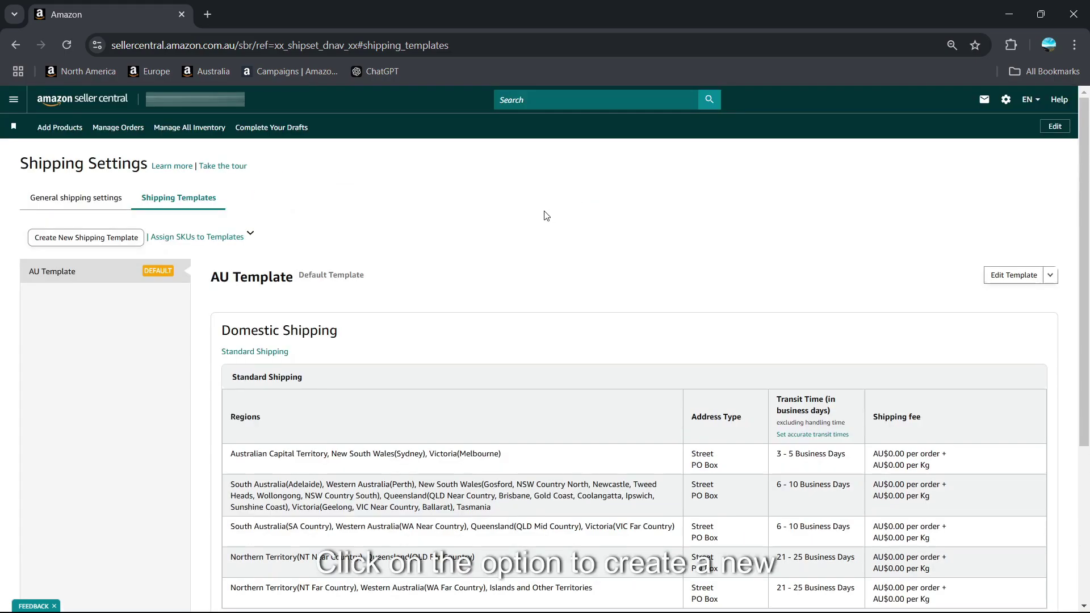
scroll(544, 213, "down", 1)
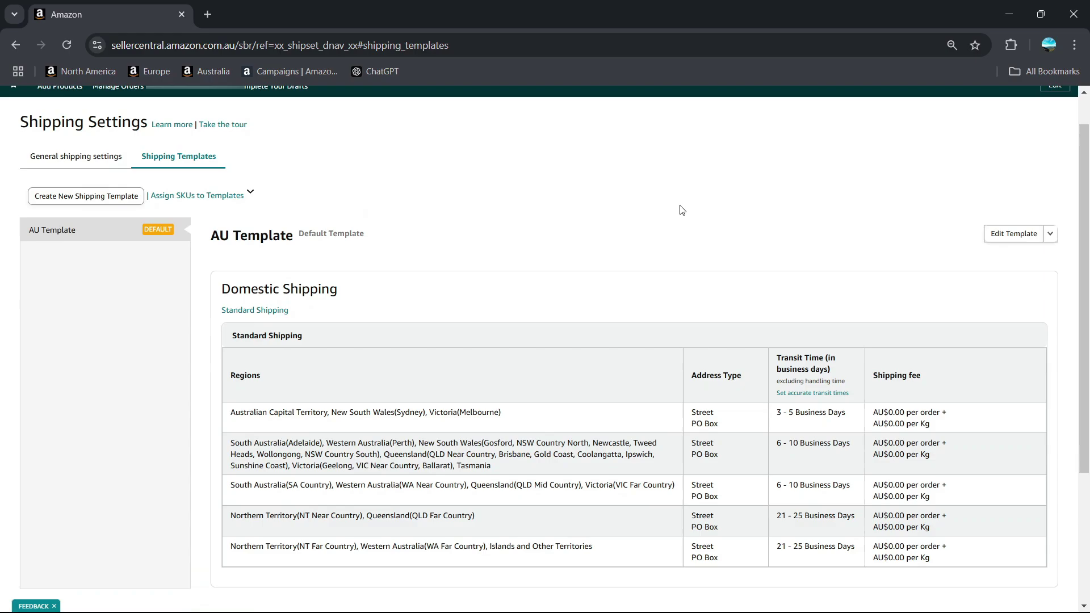
- Create a new shipping template from scratch, opening the AU Template-1 form
left_click(89, 197)
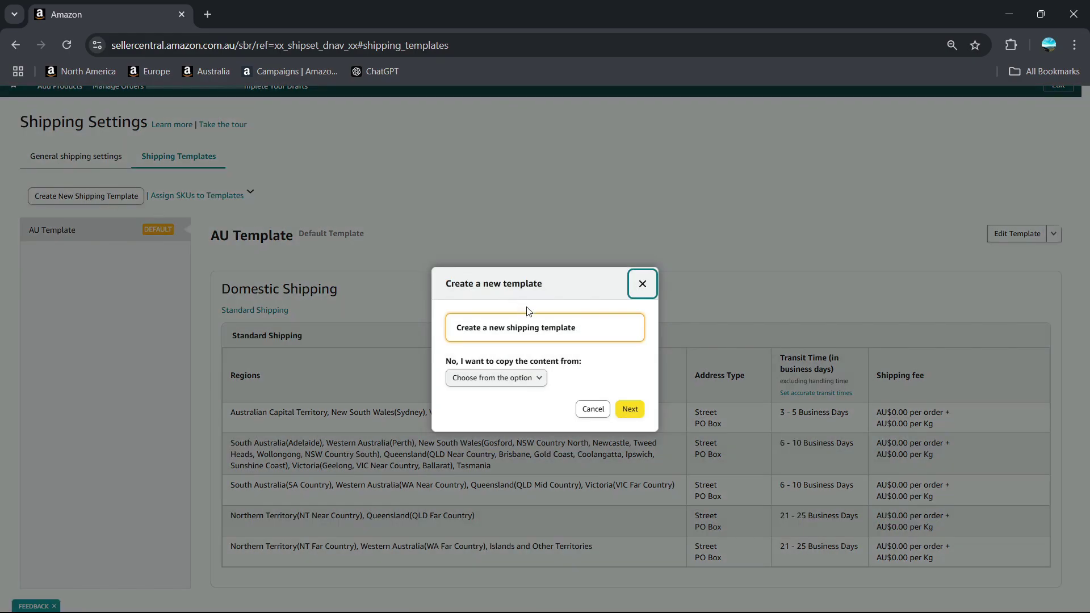
left_click(638, 413)
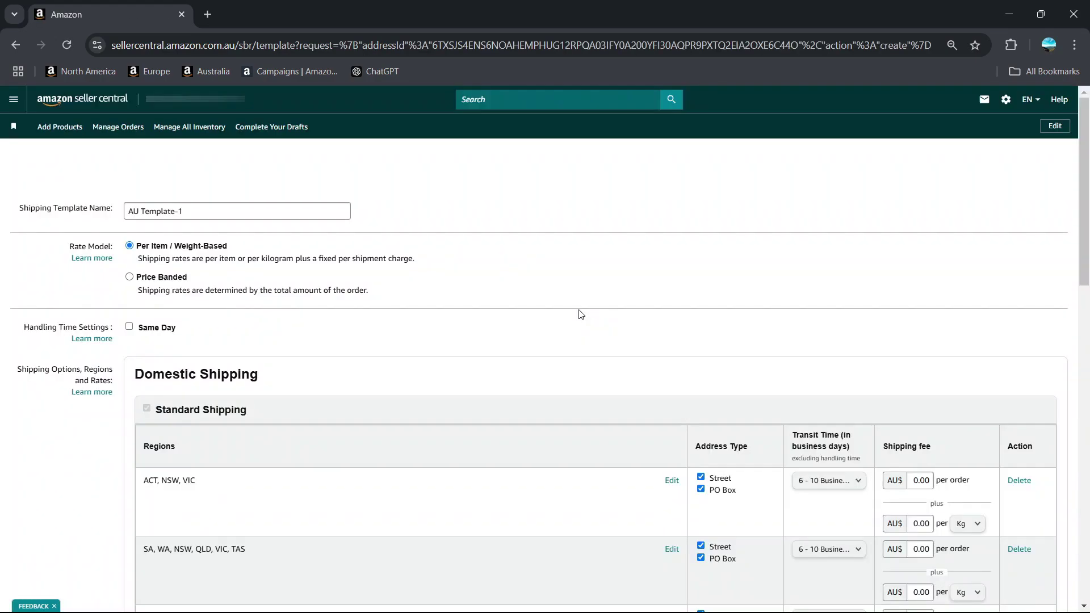
- Rename the new shipping template to 'tyjtdkt'
triple_click(189, 213)
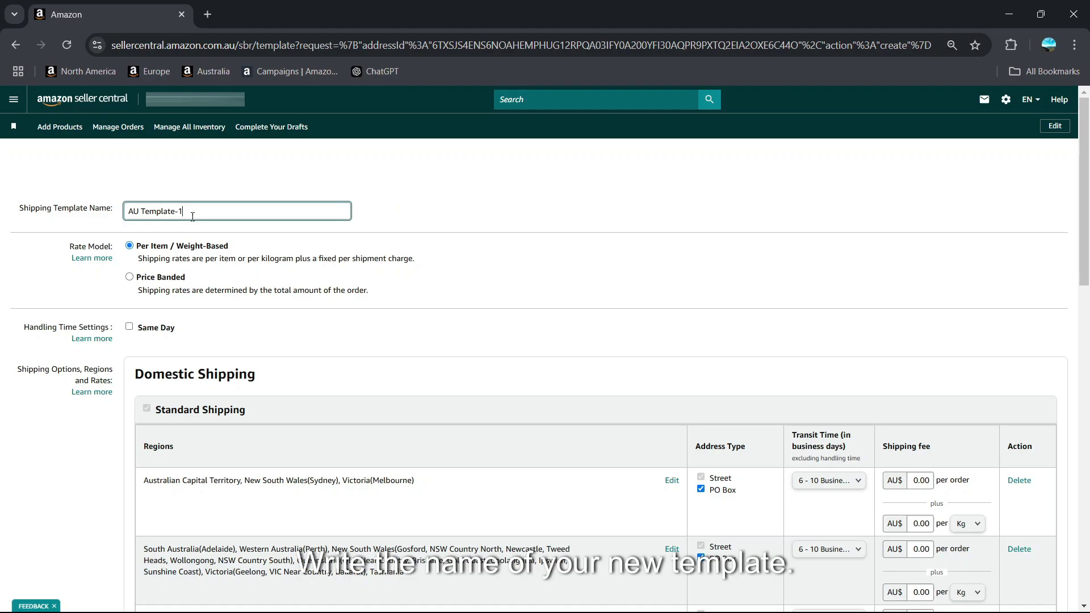
type("tyjtdkt")
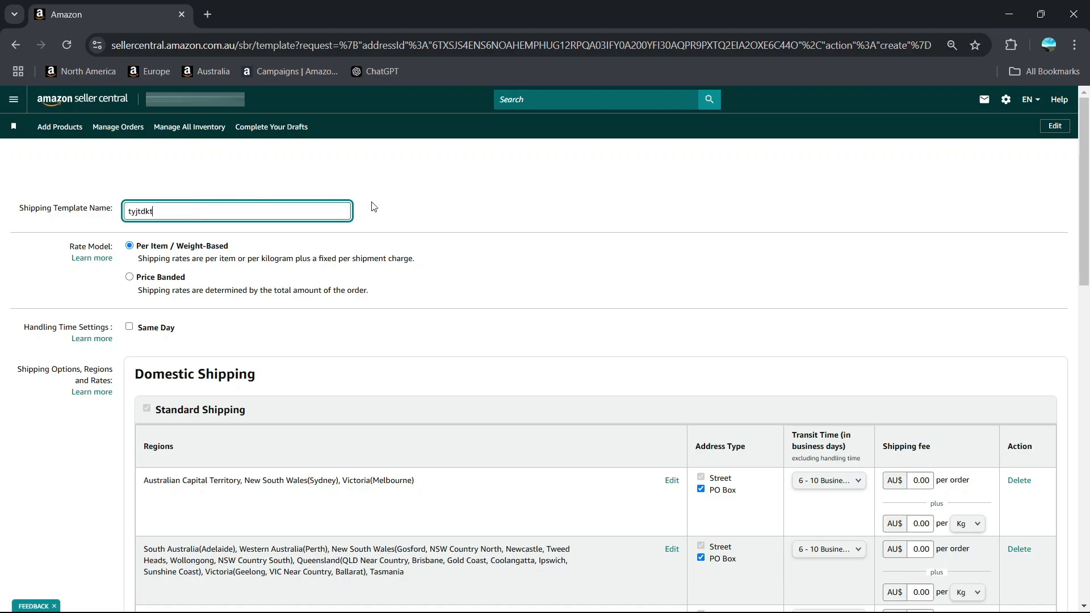
left_click(426, 204)
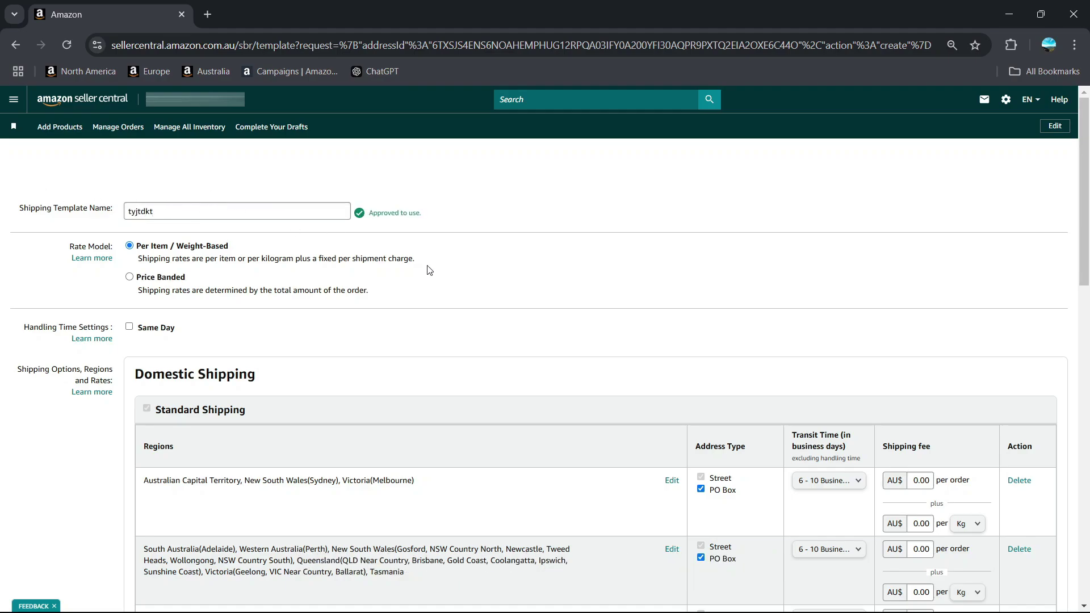
scroll(421, 268, "down", 2)
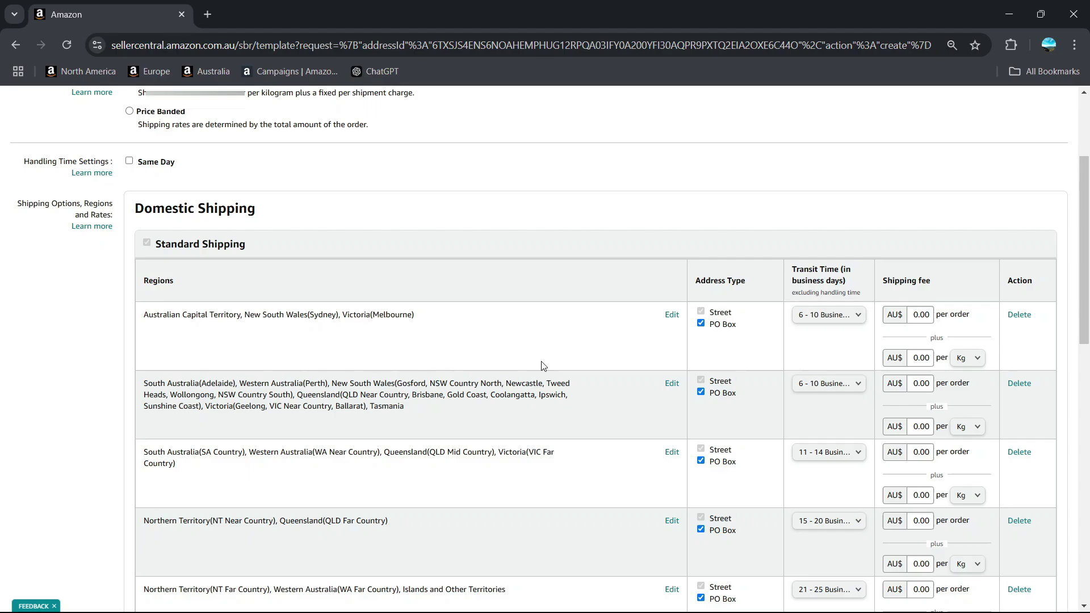
- Keep 6-10 business days for region one; set per-order fees AU$822 and AU$23
left_click(840, 325)
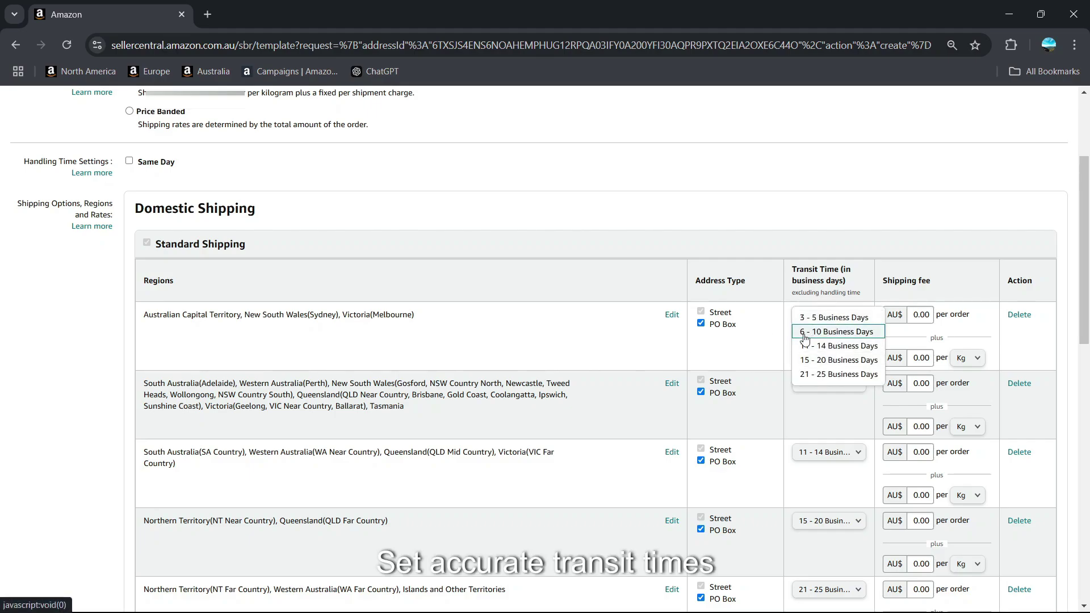
left_click(751, 335)
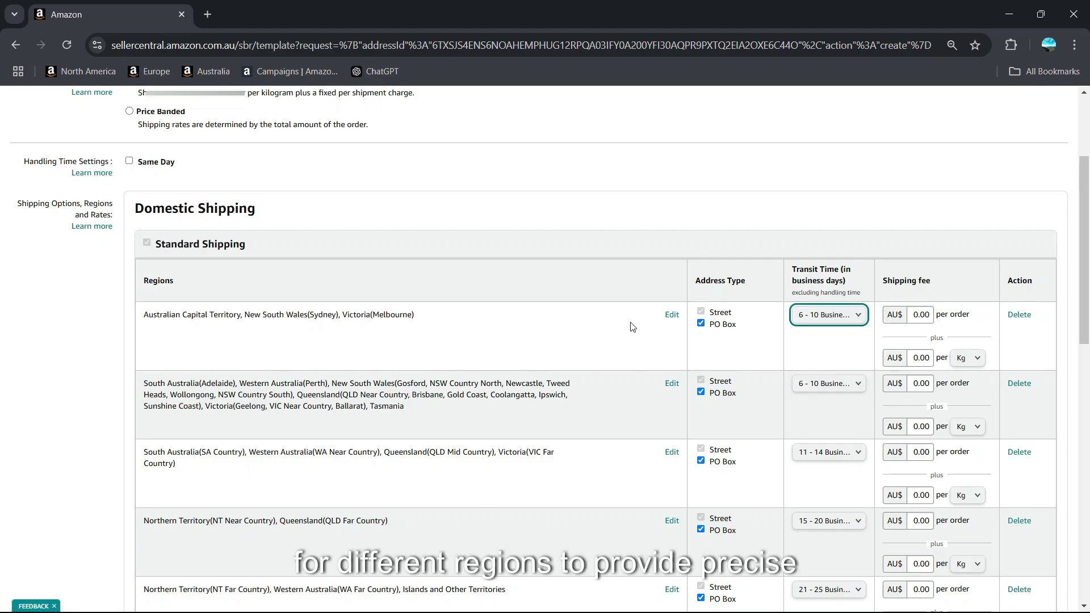
scroll(810, 334, "down", 2)
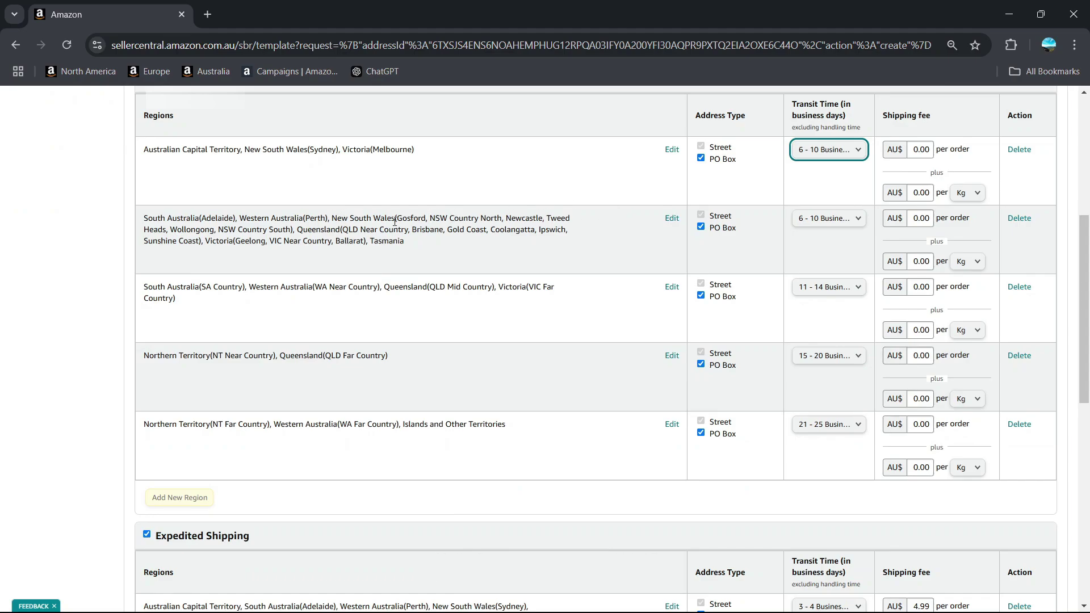
triple_click(352, 228)
left_click(353, 229)
left_click(854, 224)
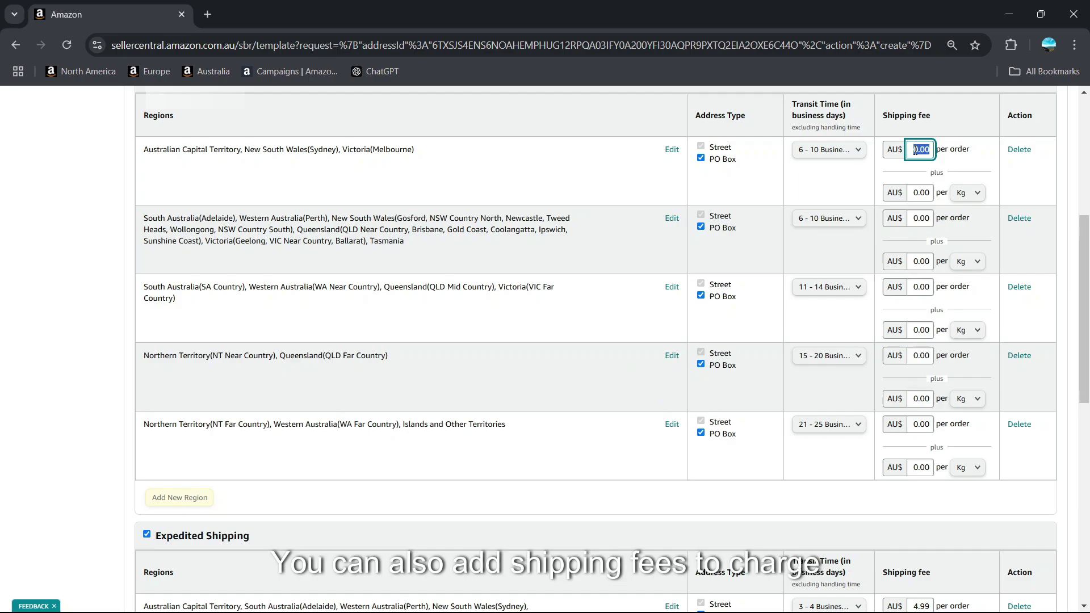
type("822")
left_click(920, 226)
type("23")
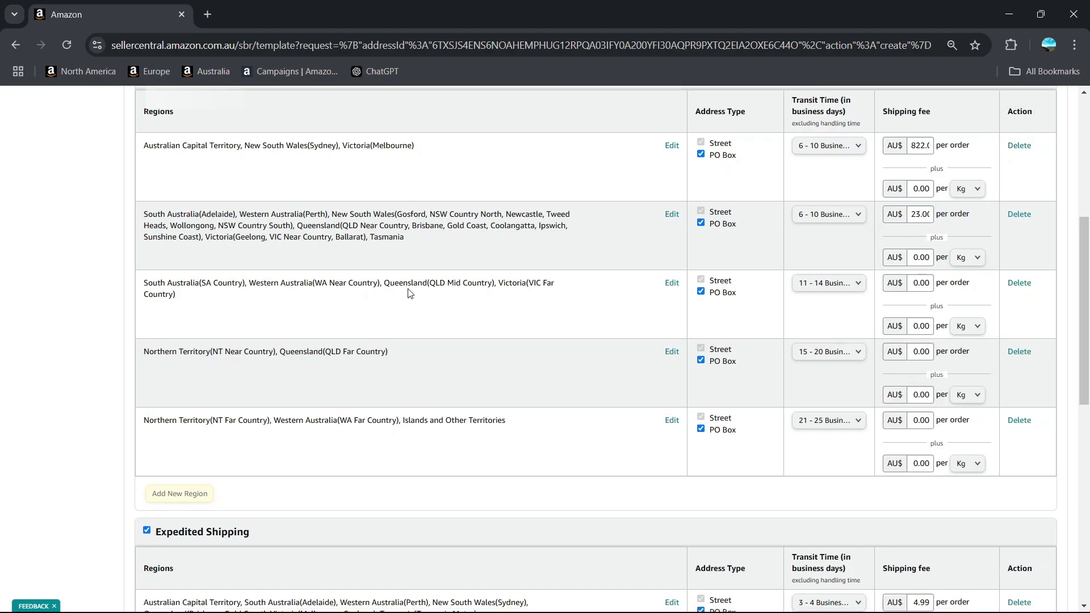
scroll(384, 338, "down", 2)
scroll(452, 275, "down", 2)
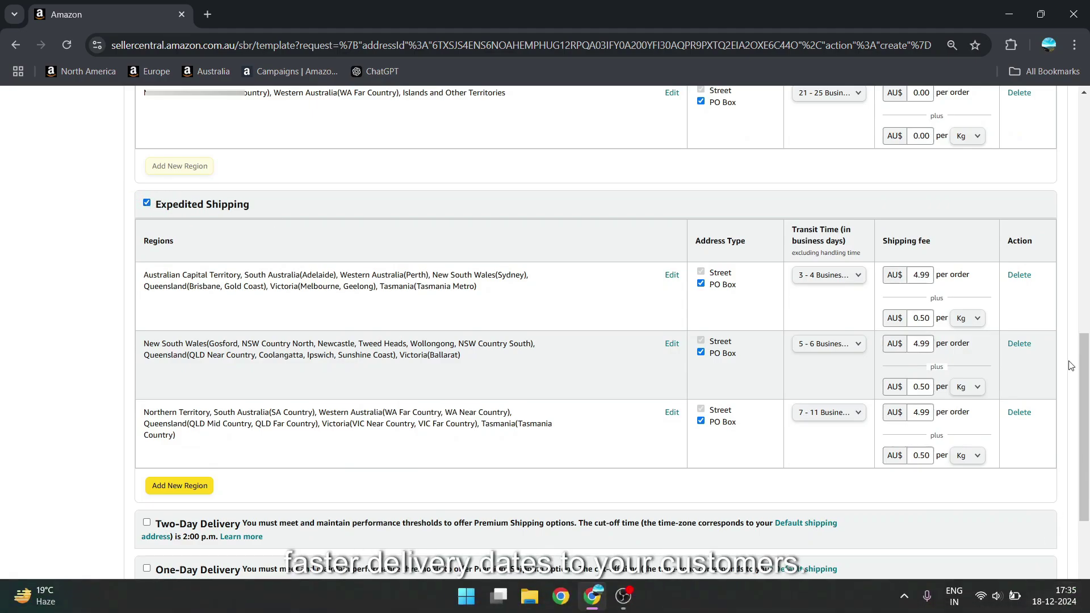
- Keep 3-4 business days and the existing fee for the first expedited region
left_click(834, 276)
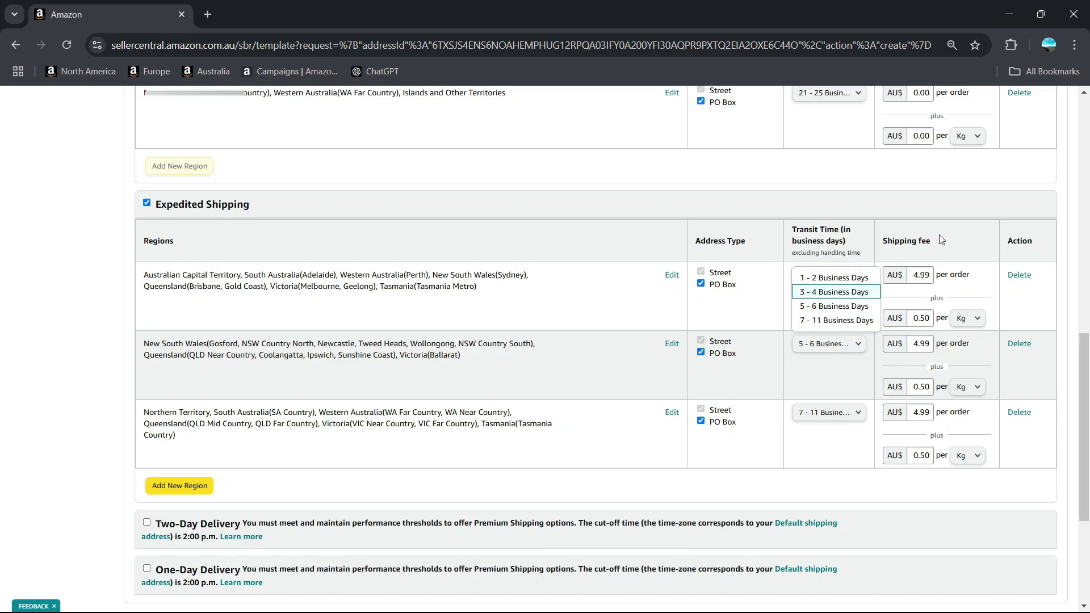
left_click(901, 291)
double_click(928, 274)
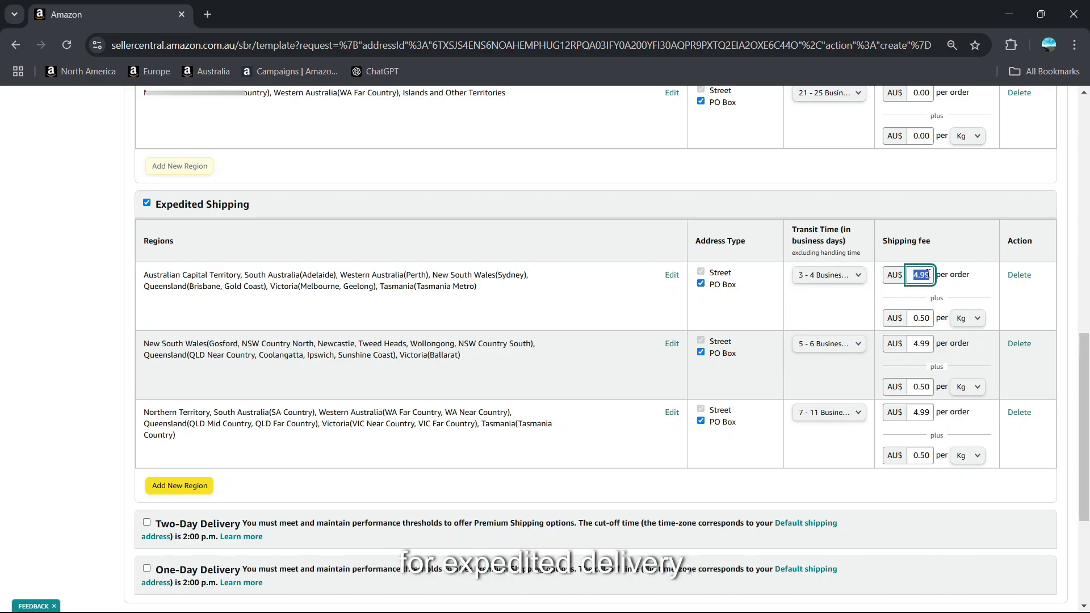
left_click(943, 247)
scroll(355, 370, "down", 2)
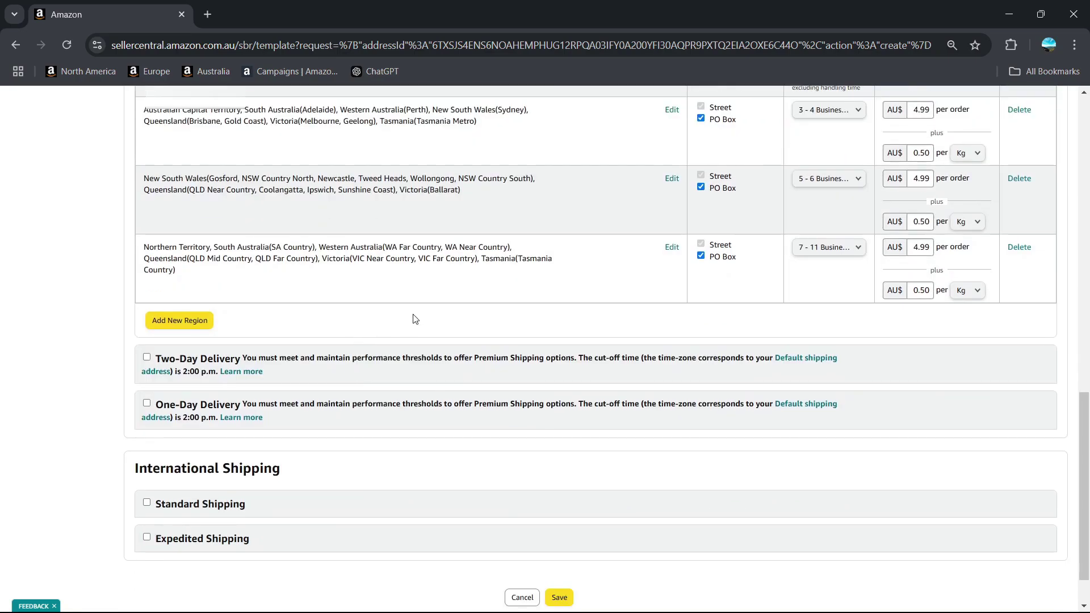
scroll(413, 319, "down", 1)
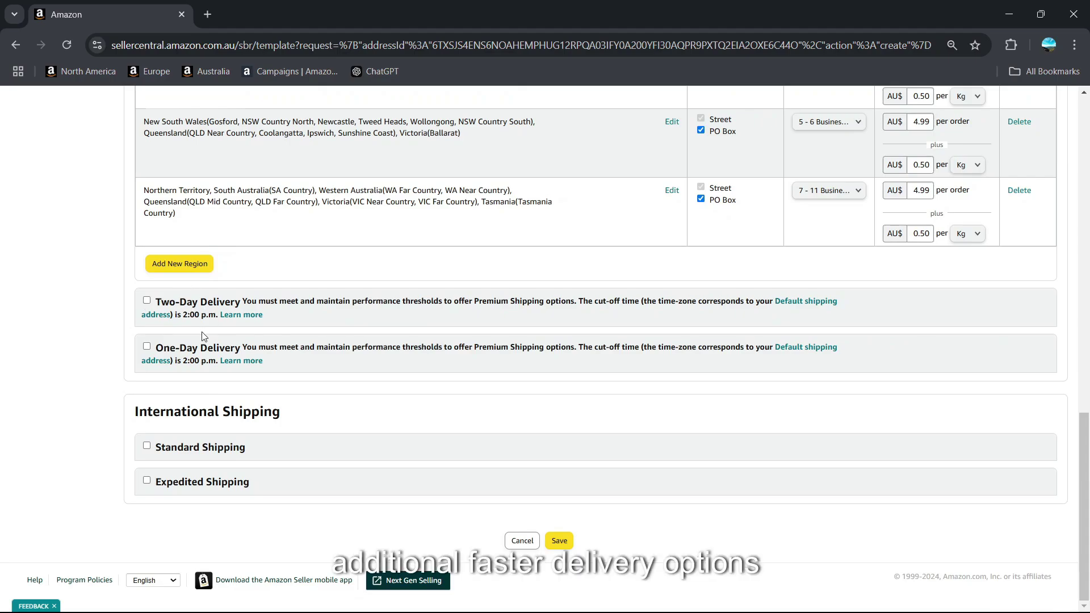
- Enable One-Day Delivery and save the template
left_click(147, 347)
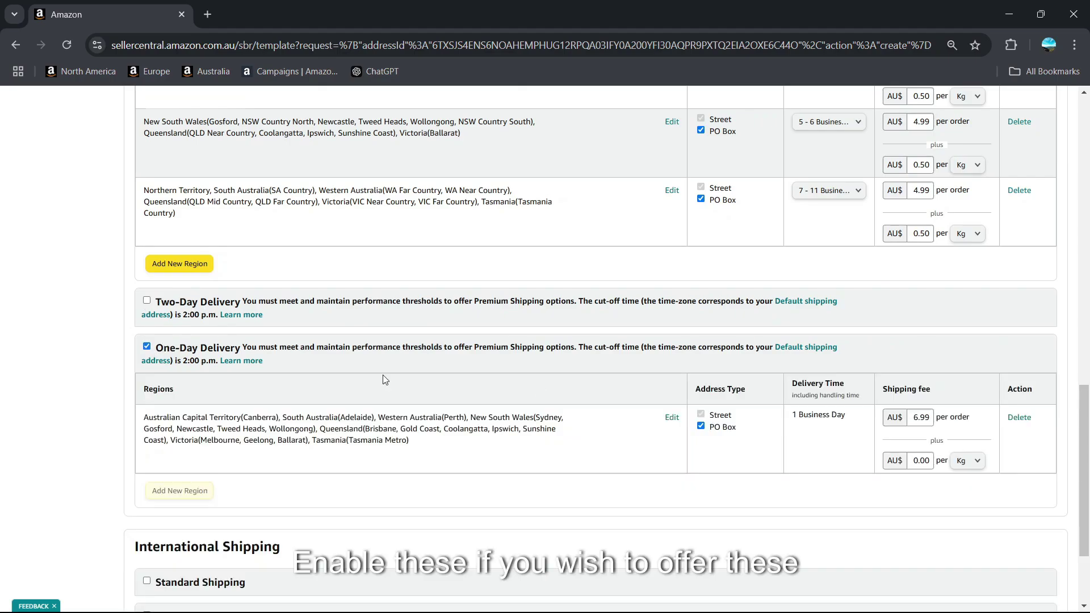
double_click(825, 418)
left_click(859, 441)
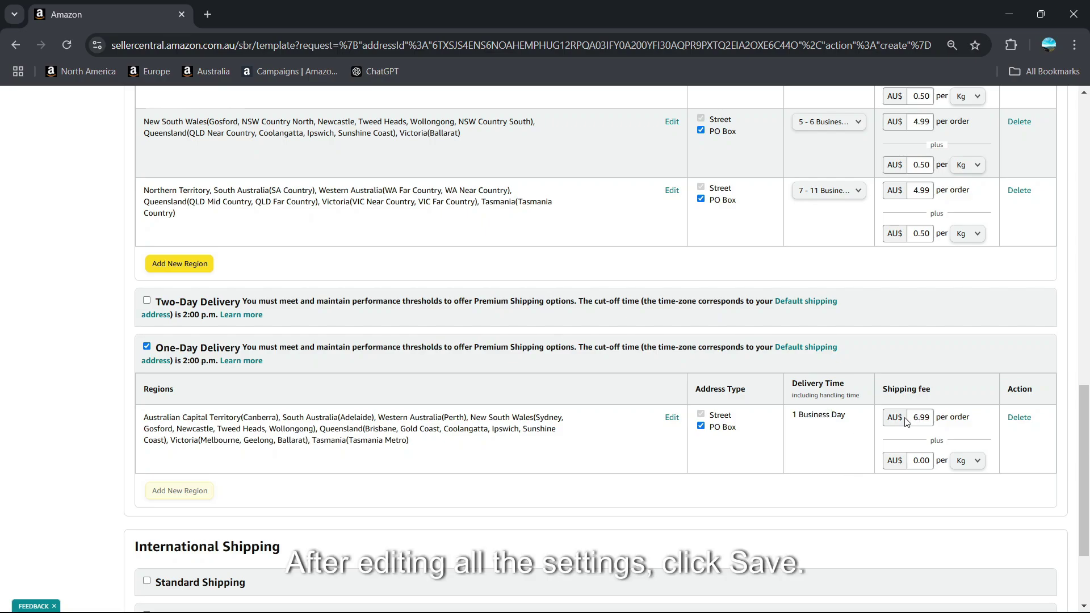
scroll(886, 405, "down", 3)
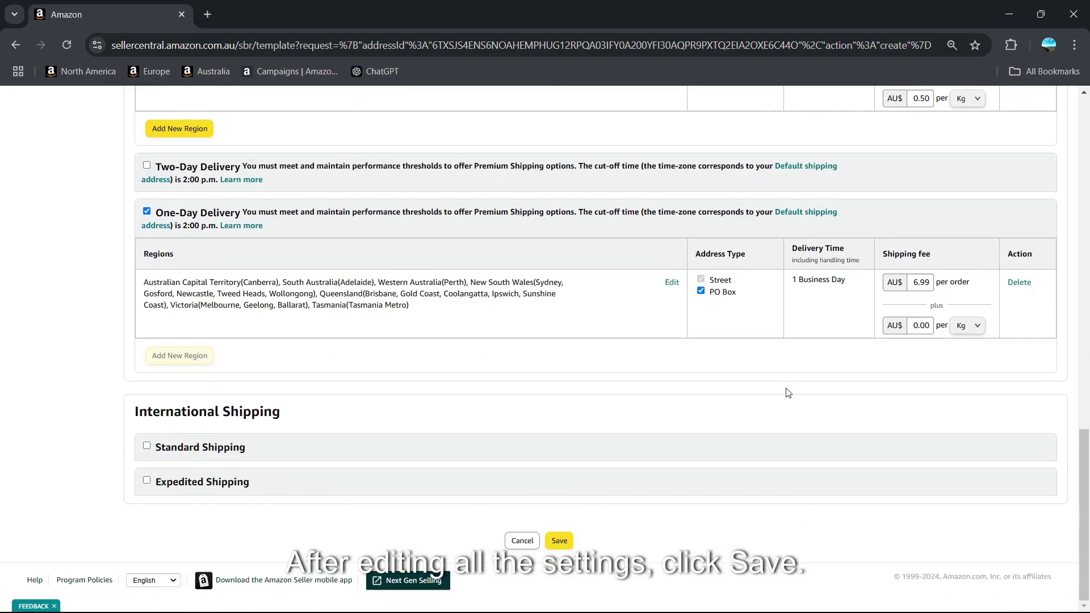
left_click(560, 541)
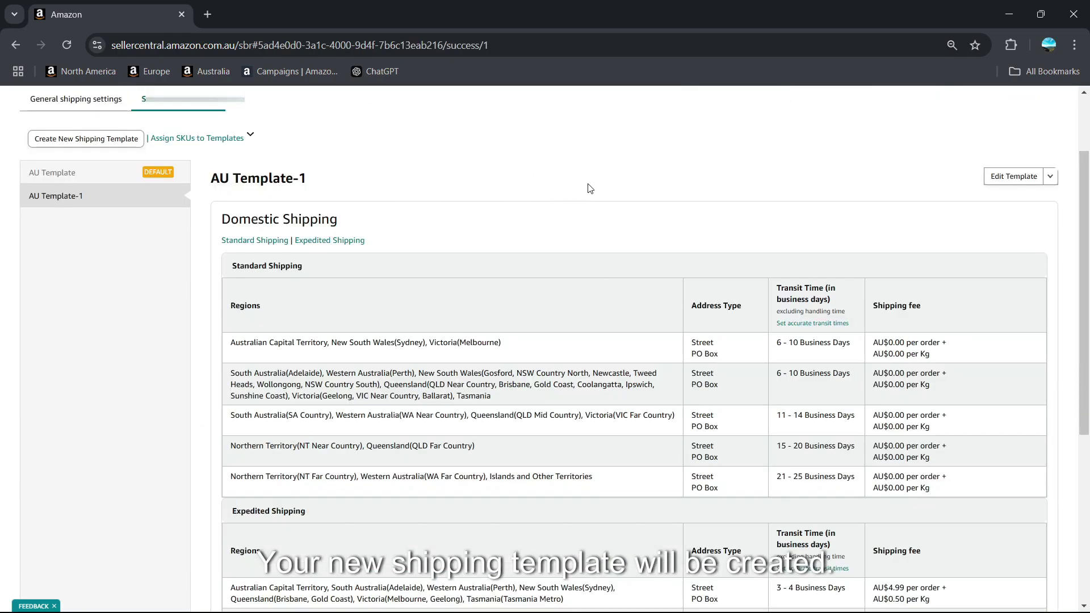
- Choose Set as Default Template for AU Template-1 and read the warning
left_click(1050, 176)
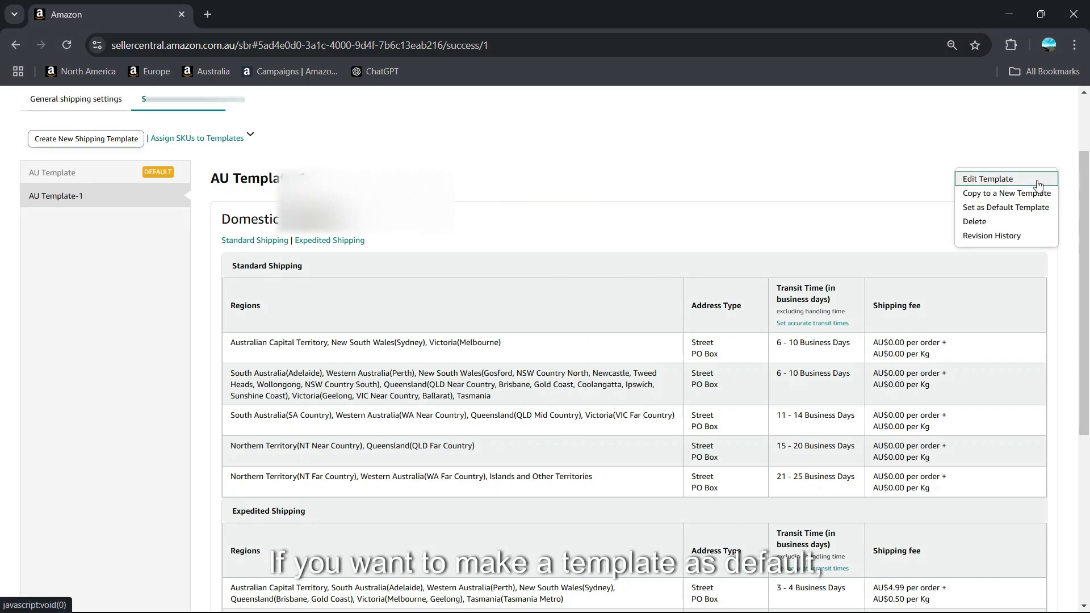
left_click(988, 207)
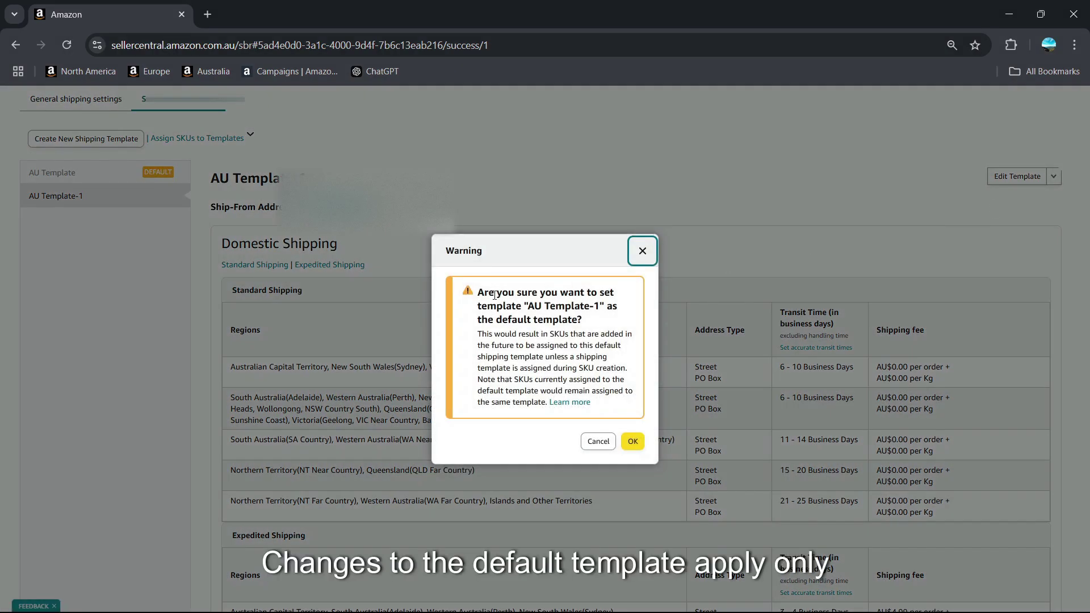
left_click_drag(477, 293, 602, 402)
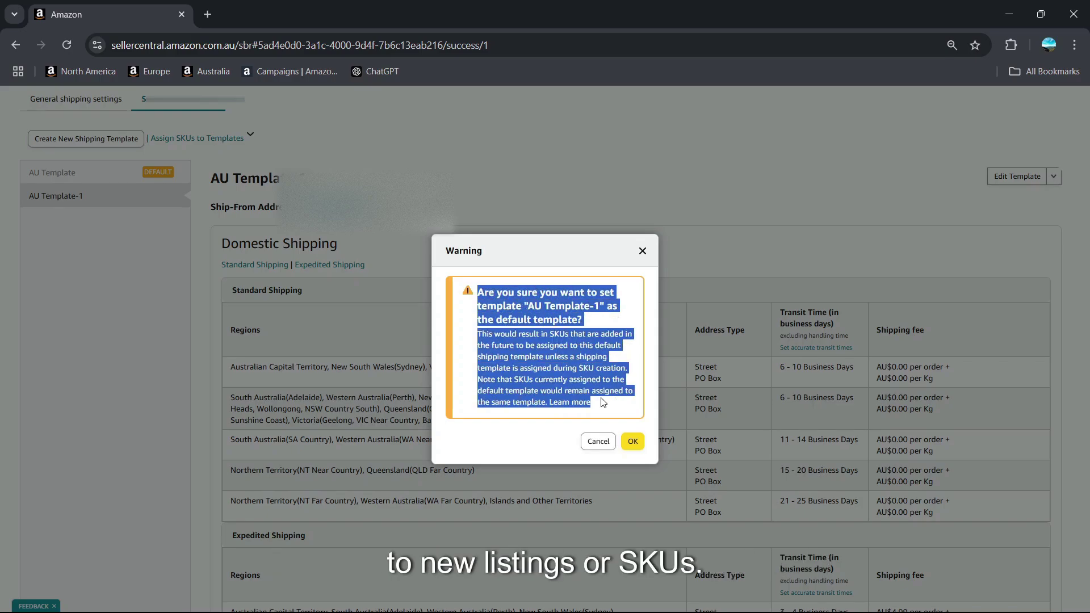